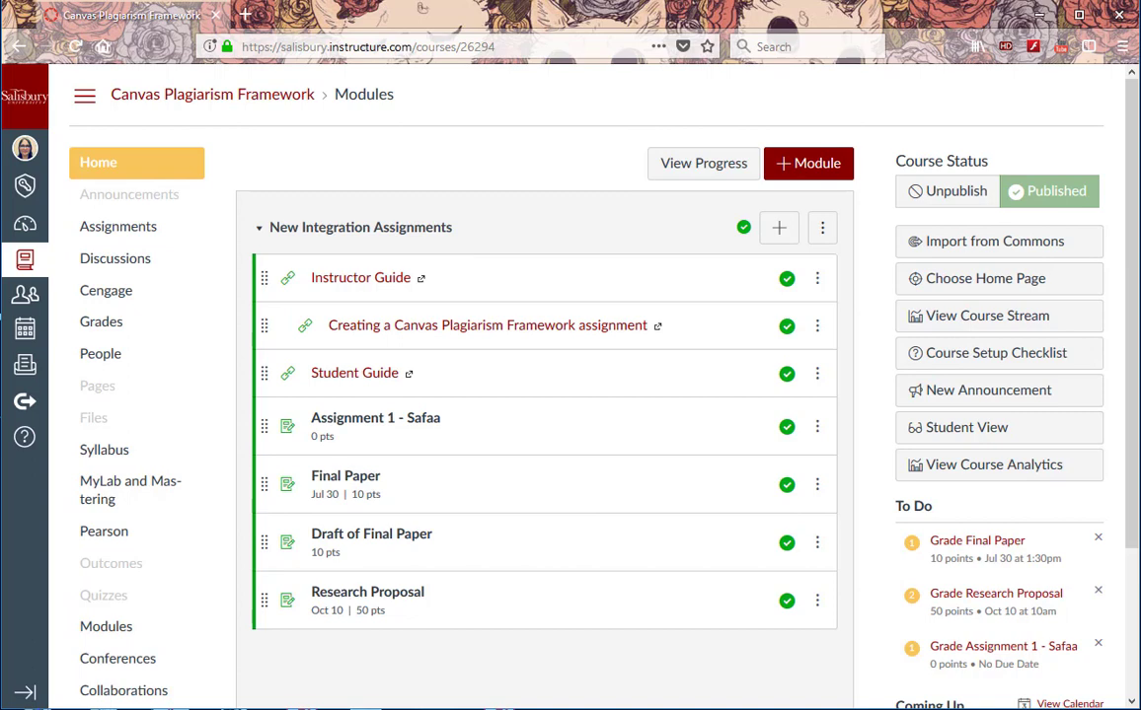
Open the gradebook and view grade details for the Research Proposal submission.
click(101, 322)
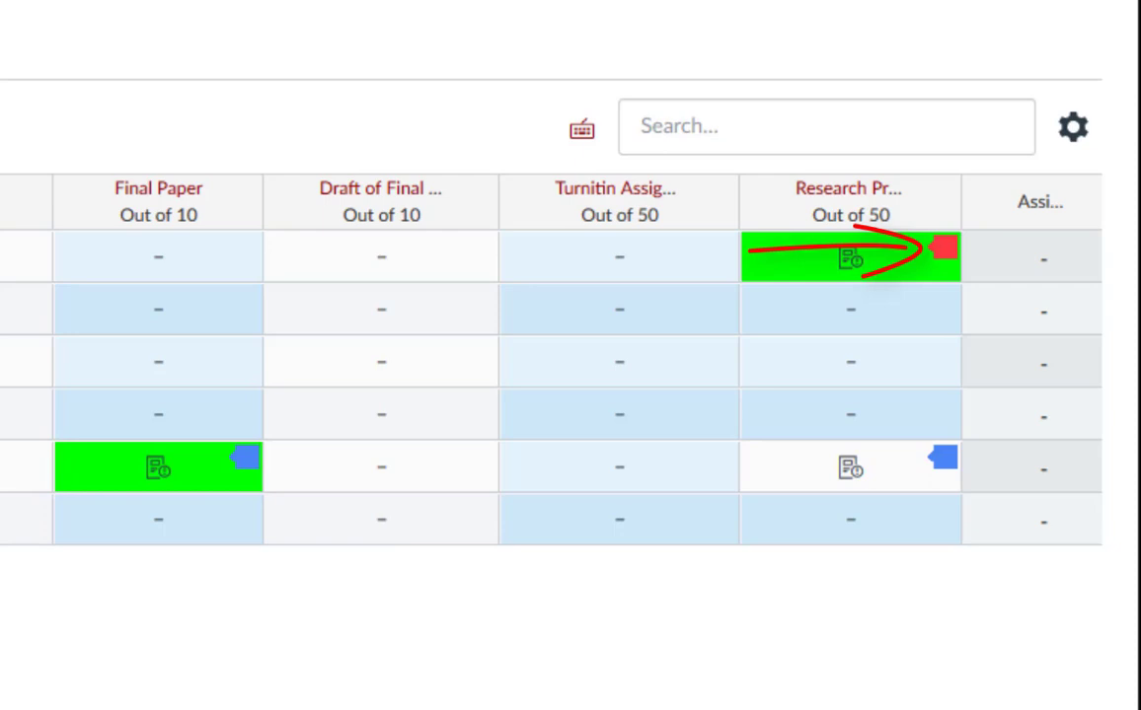
click(944, 262)
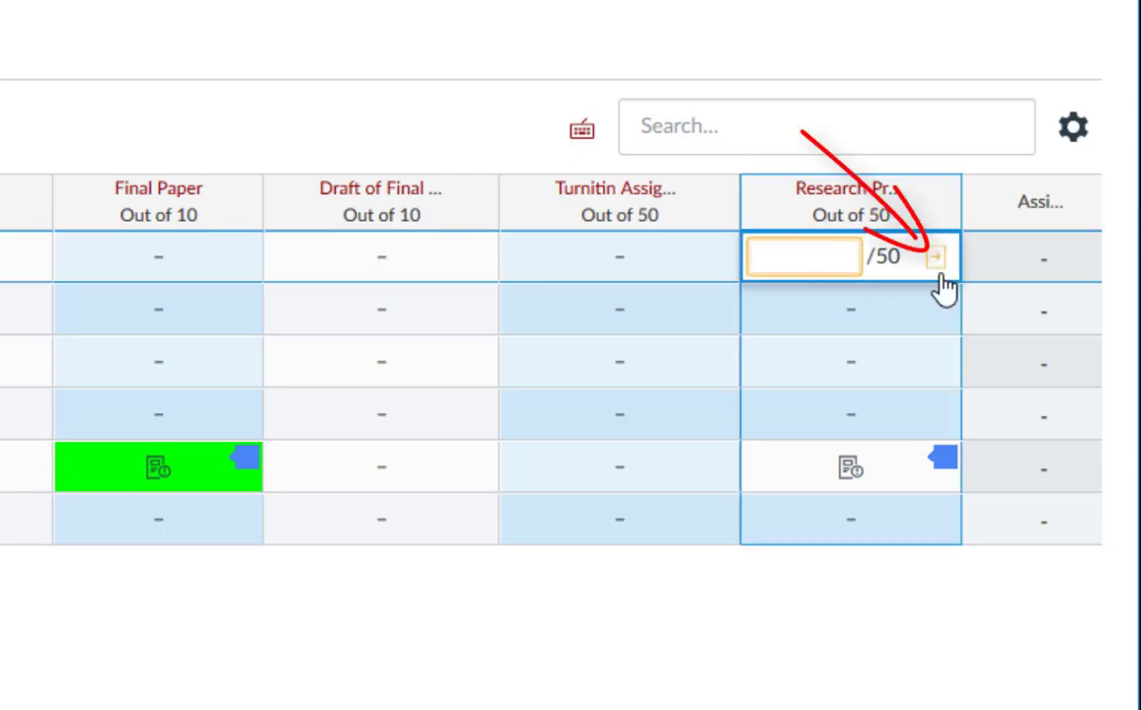
click(938, 269)
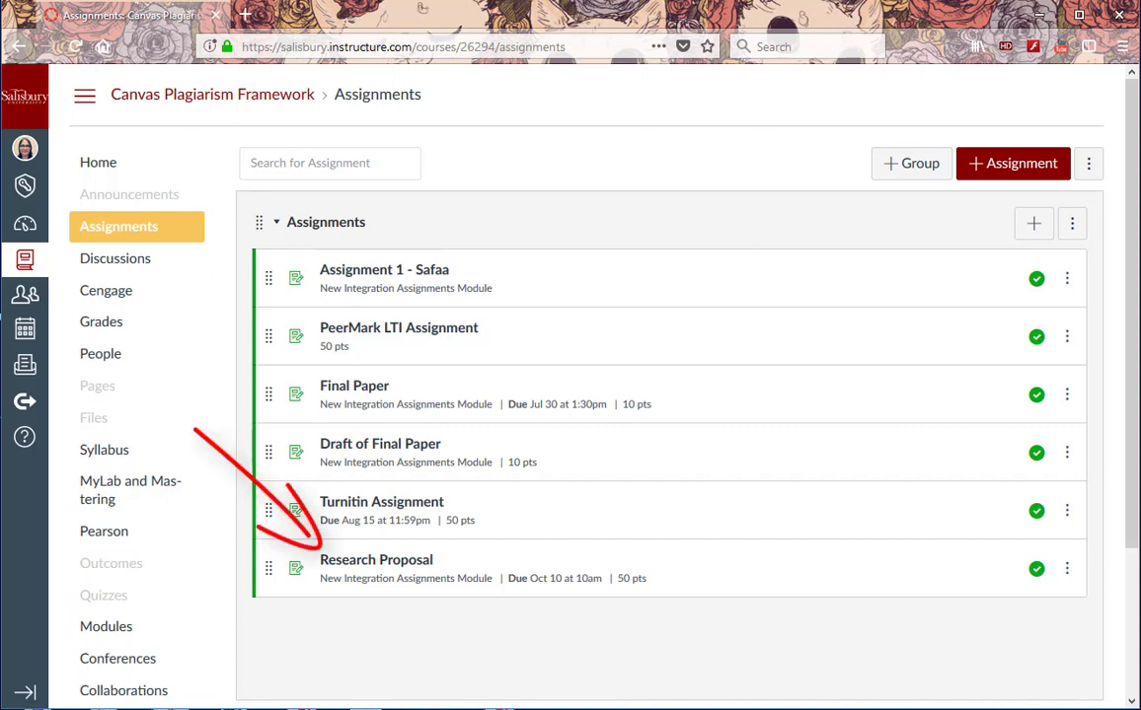
Open the Research Proposal assignment's submissions in SpeedGrader.
click(395, 562)
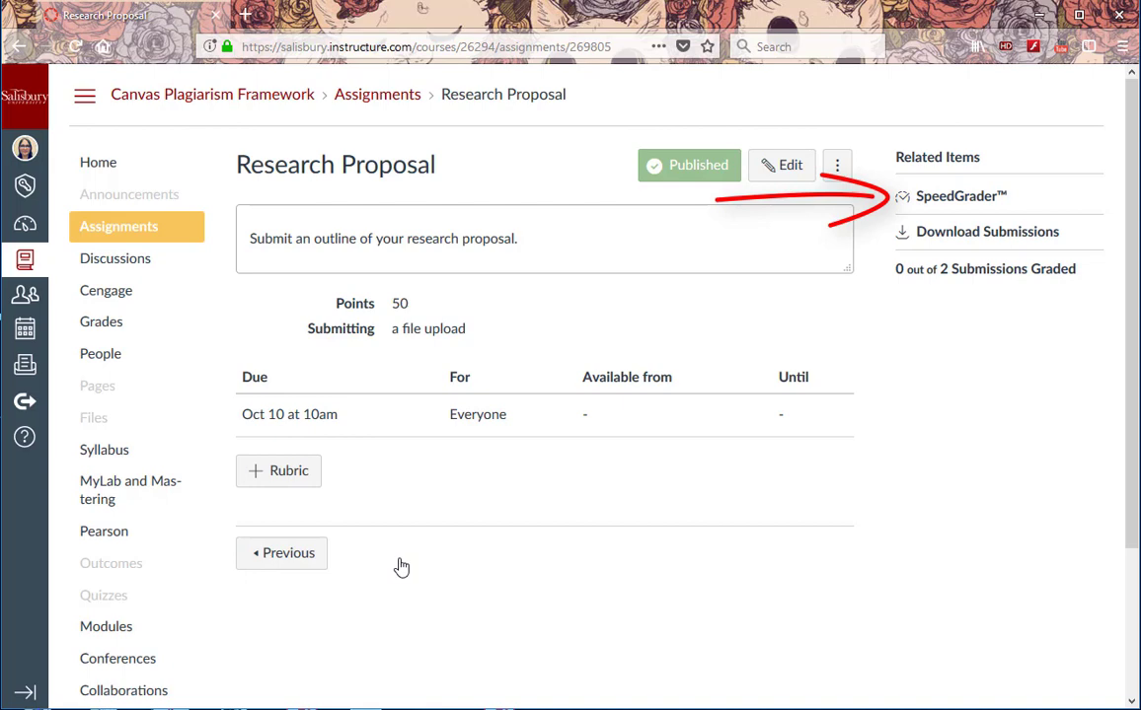
click(932, 197)
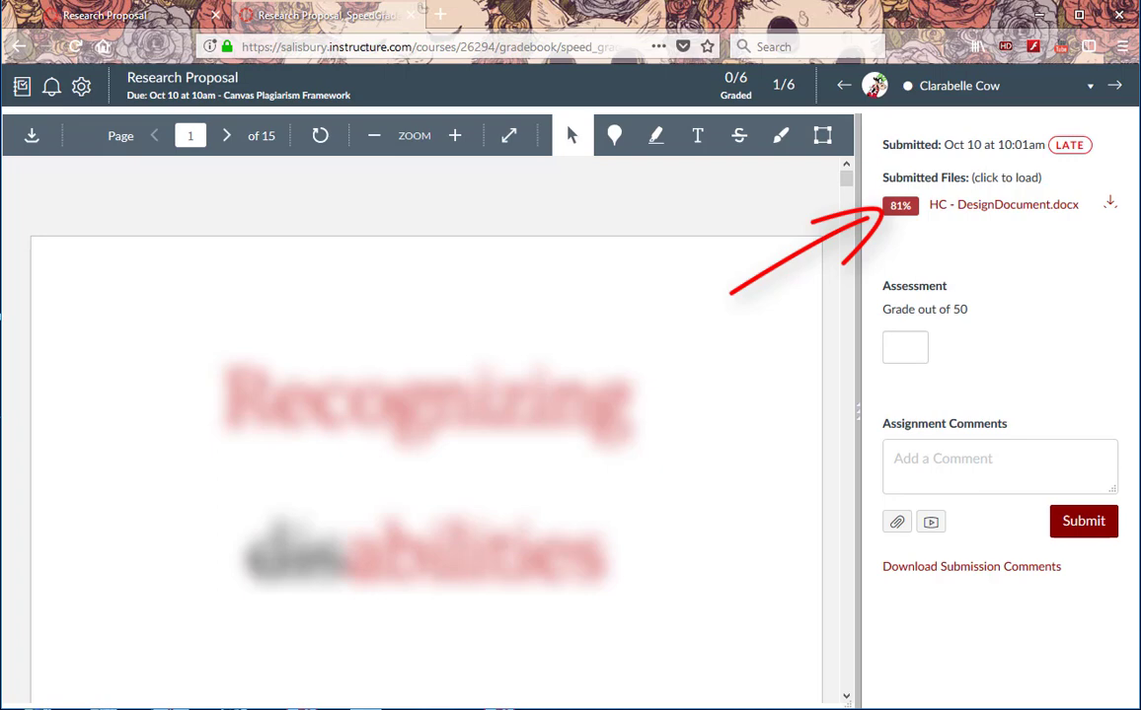
Open the 81% similarity report for HC - DesignDocument.docx in Feedback Studio.
click(899, 205)
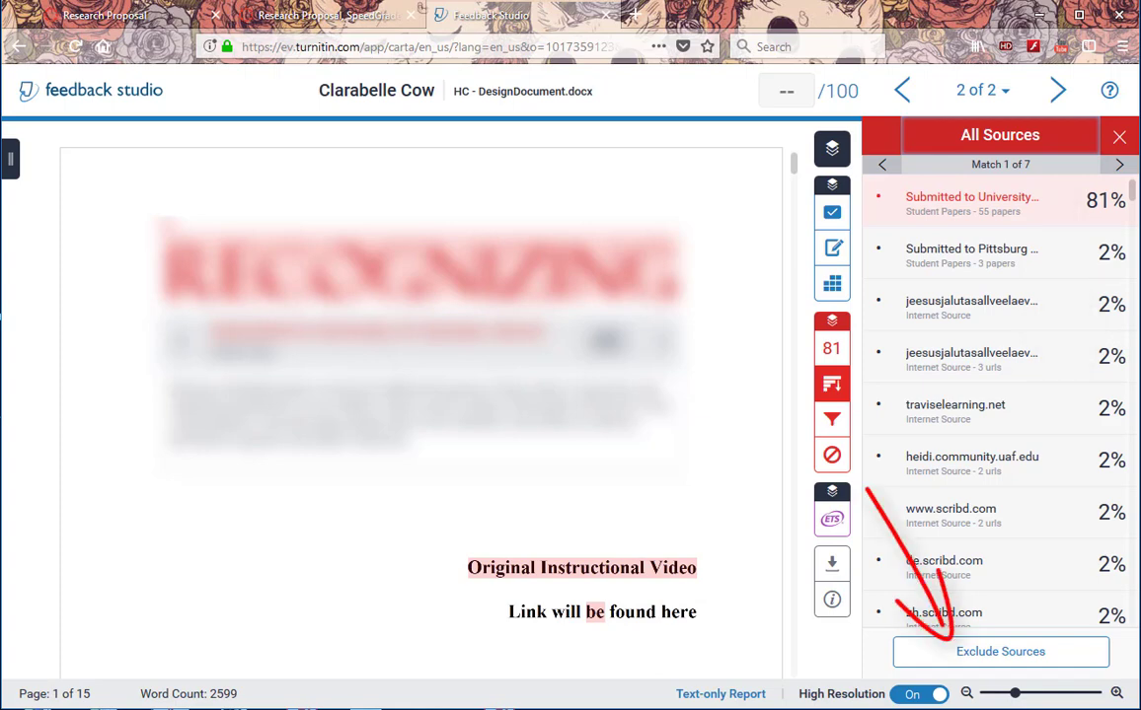
Exclude 53 matching sources, dropping the similarity score from 81% to 14%.
click(938, 654)
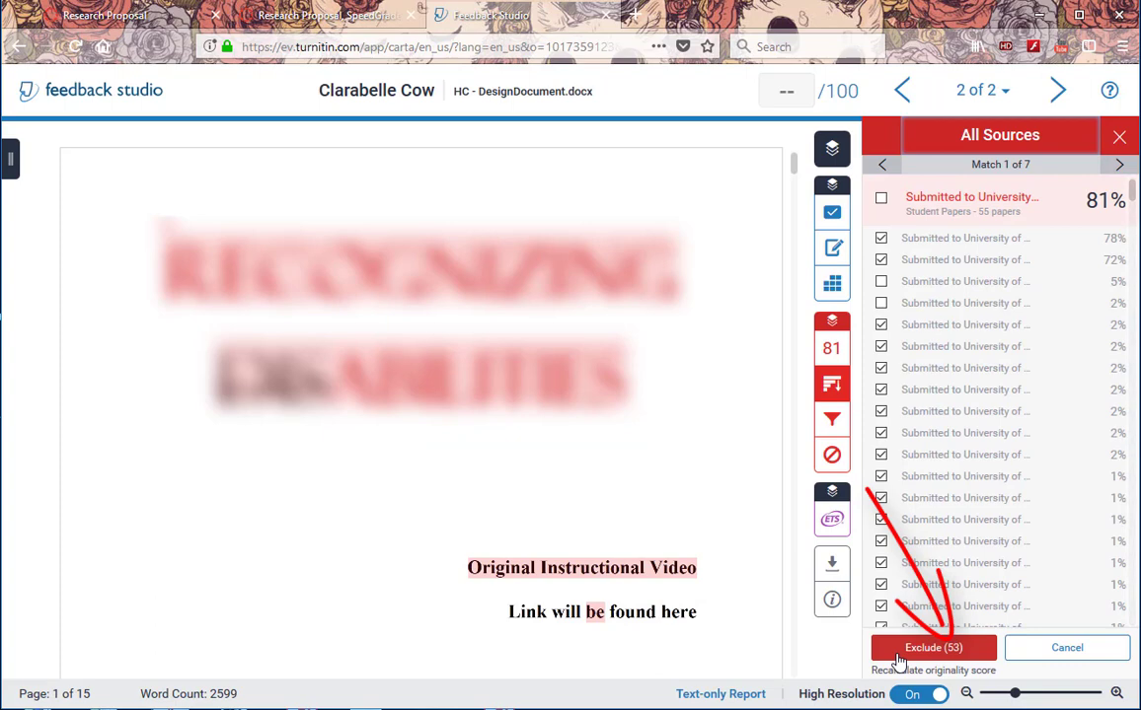
click(922, 650)
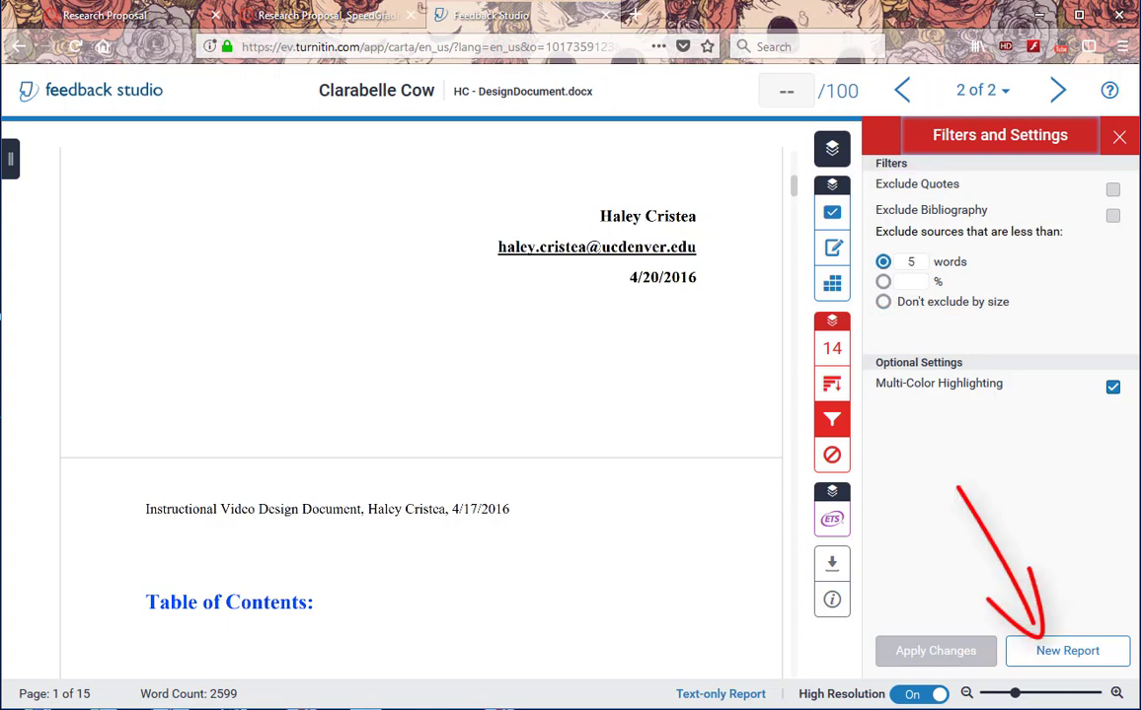
Decline generating a new report, keeping the similarity score at 14%.
click(1073, 653)
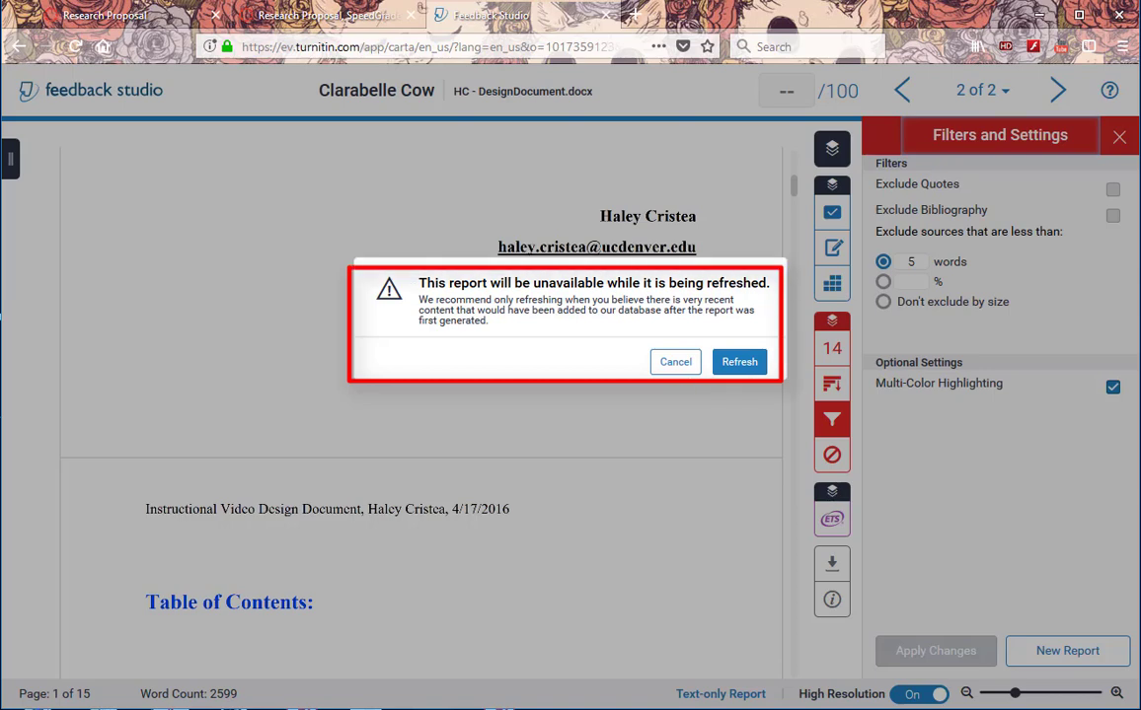
click(675, 365)
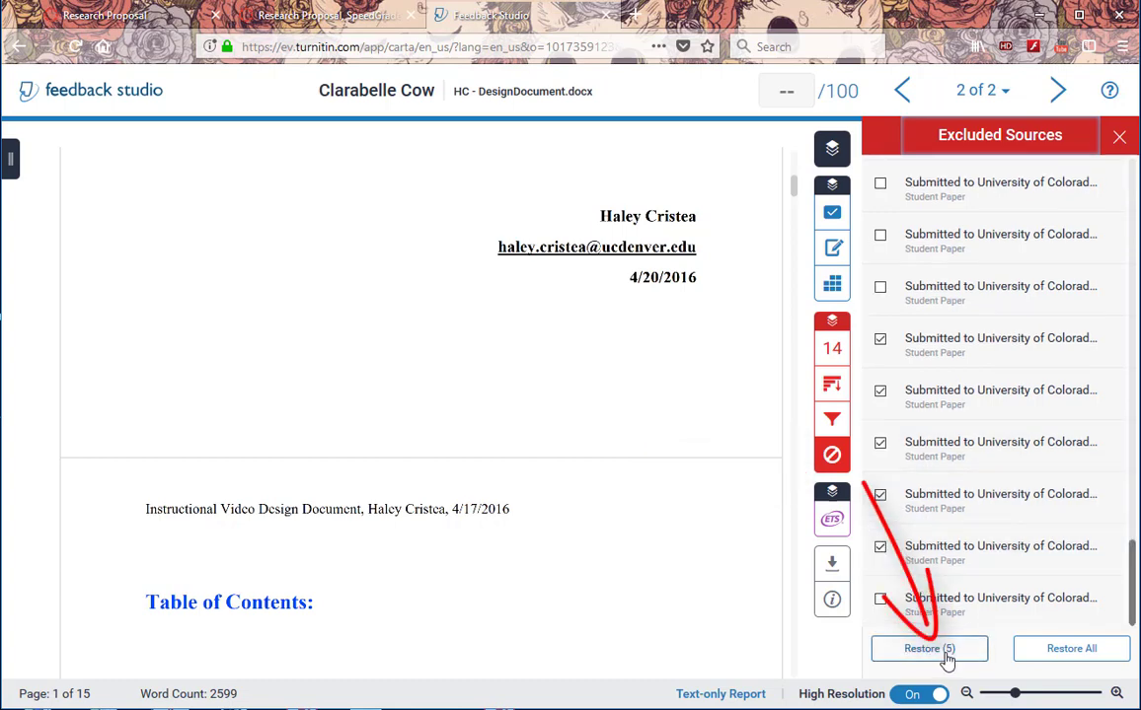
Restore all excluded sources to return to 81%, then show the e-rater results.
click(945, 656)
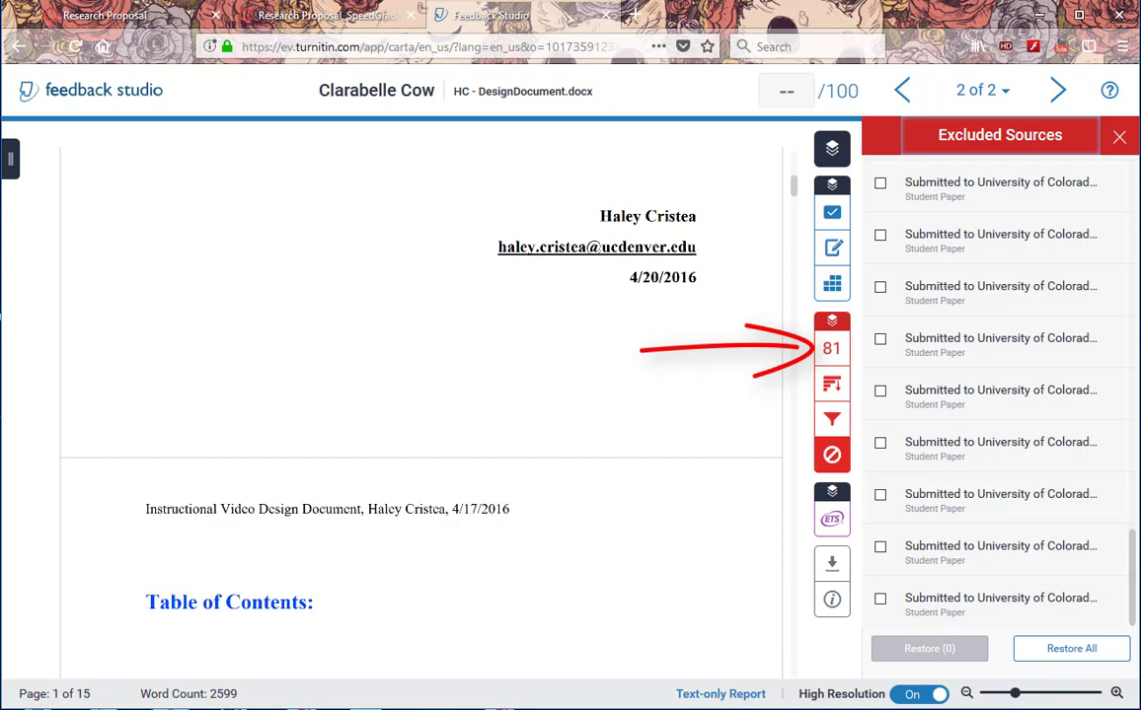
click(832, 518)
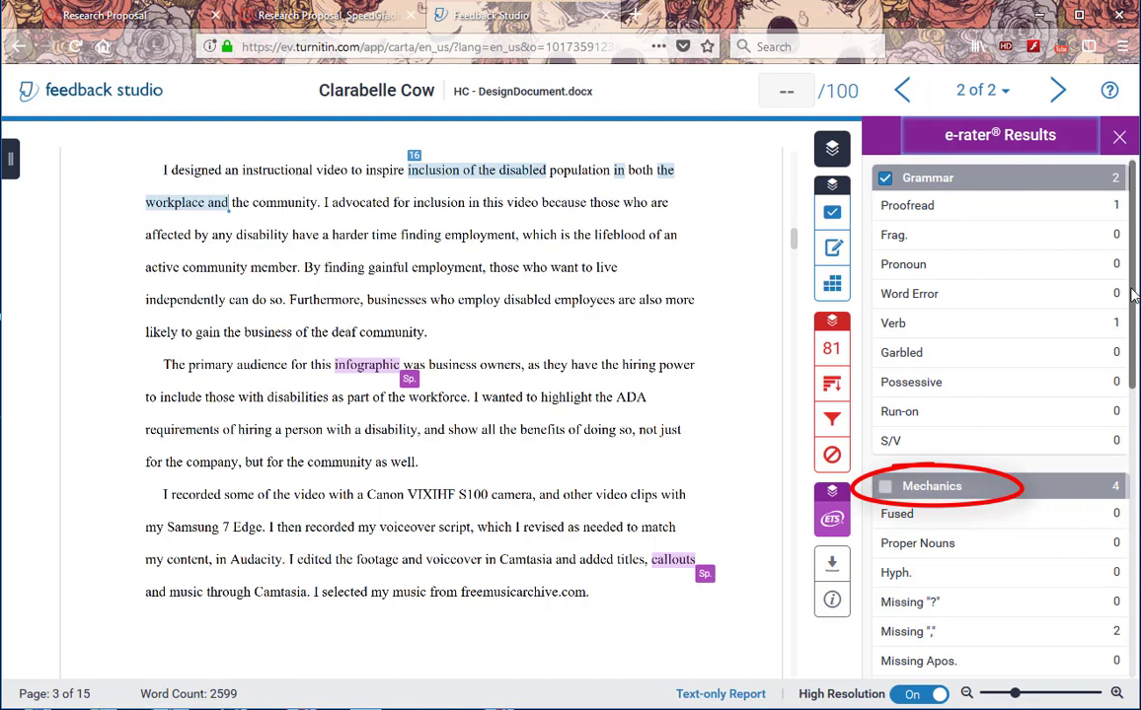
Review e-rater categories down to Spelling, then display the empty Feedback Summary.
drag(1132, 283, 1131, 625)
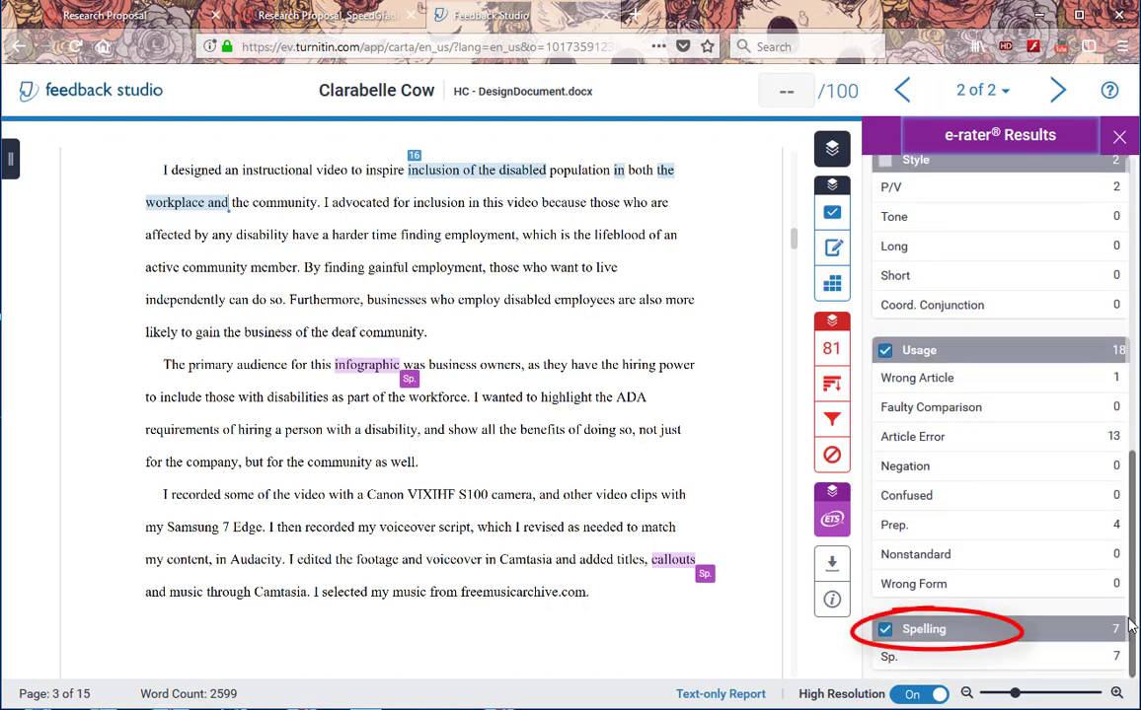
click(832, 248)
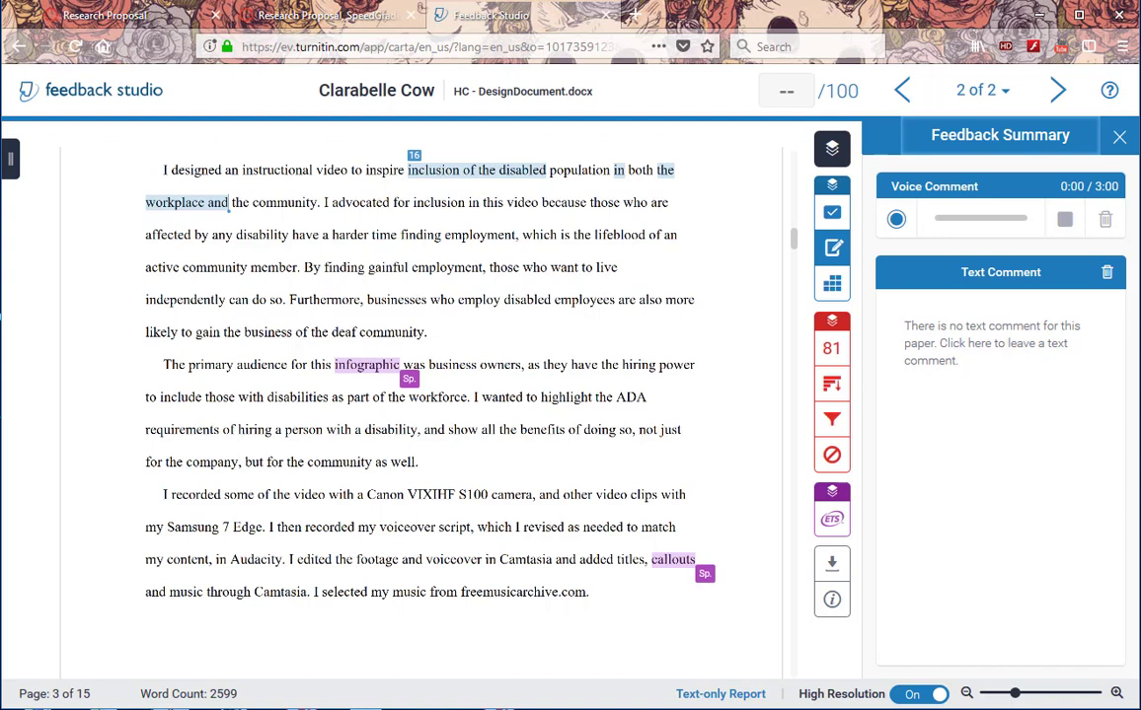
Download the report's Current View as a PDF and open it in Adobe Acrobat Reader DC.
click(832, 565)
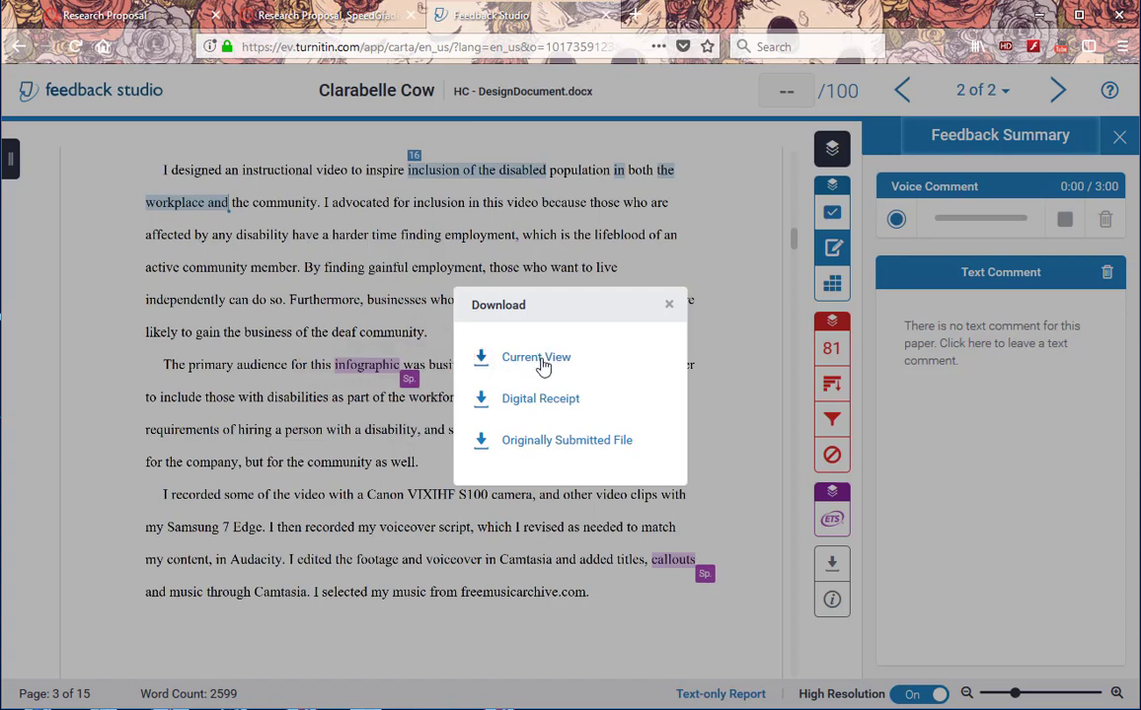
click(541, 359)
click(664, 332)
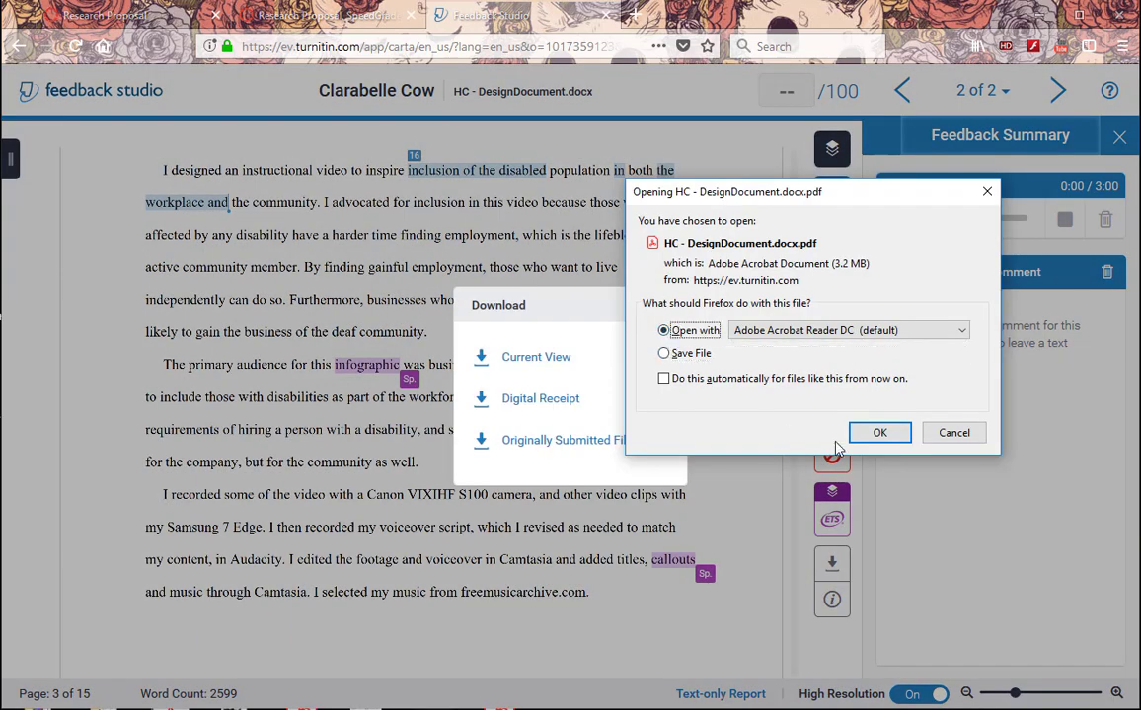
click(878, 432)
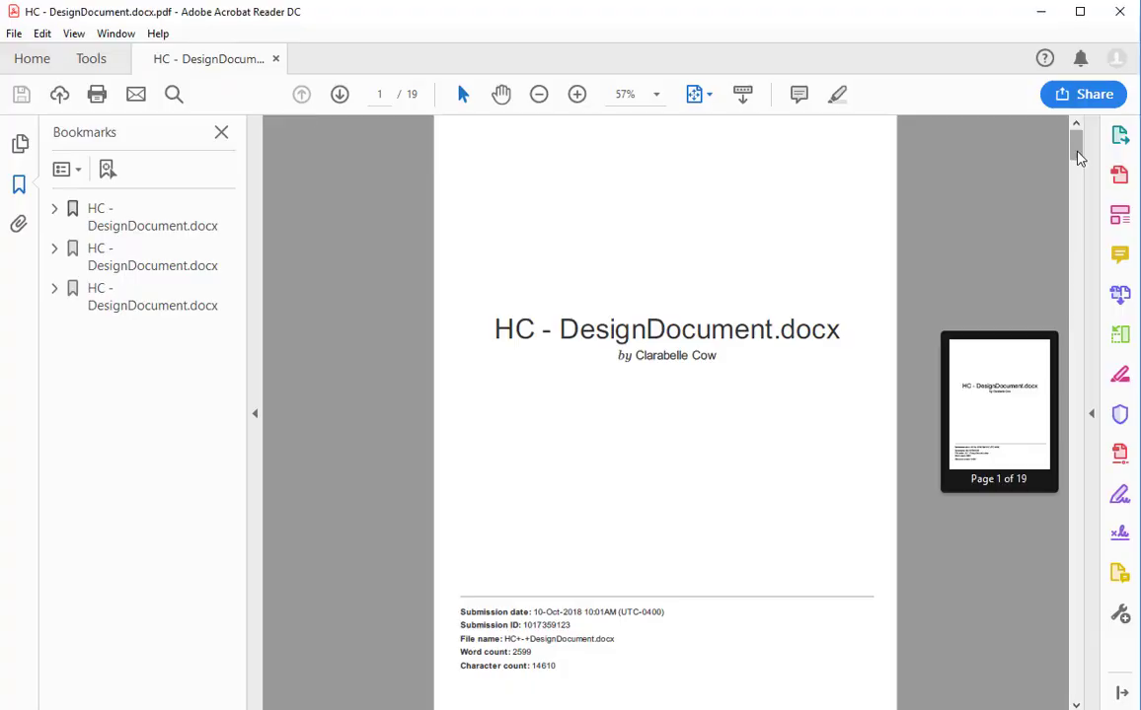
Scroll through the 19-page report PDF, then close Acrobat Reader.
click(1078, 499)
drag(1077, 499, 1078, 695)
click(1119, 15)
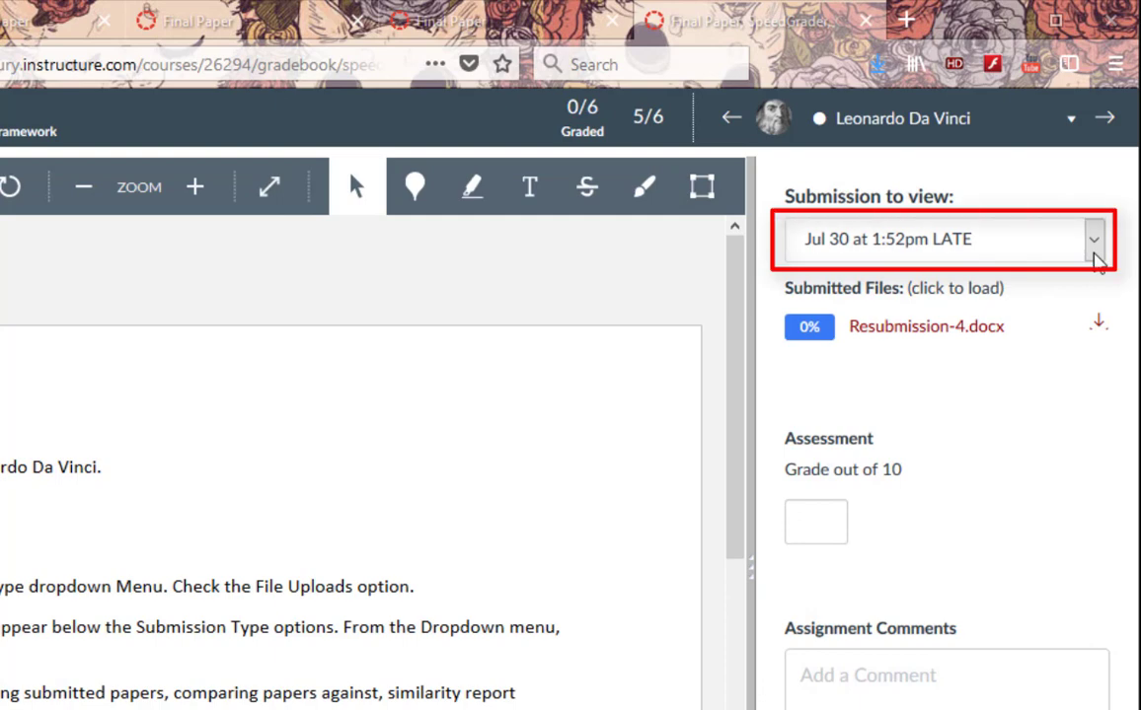
View the earlier Jul 30 submissions at 1:22pm, 1:24pm, 1:34pm and 1:47pm.
click(1093, 247)
click(1049, 331)
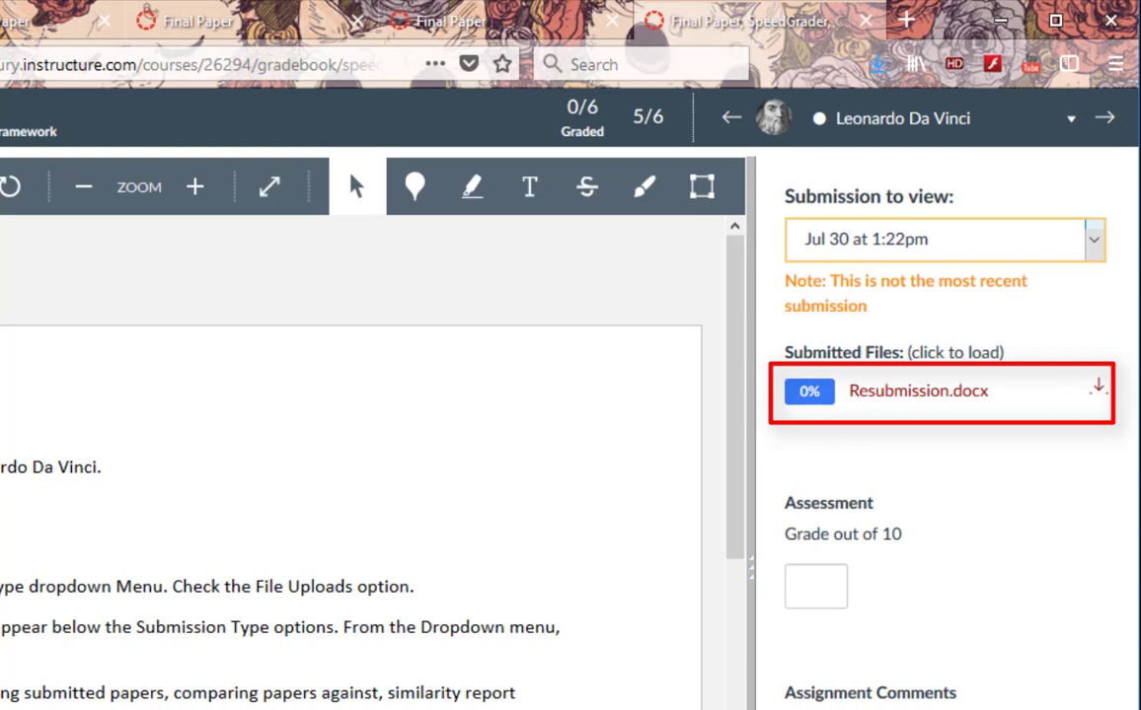
click(1095, 242)
click(1029, 358)
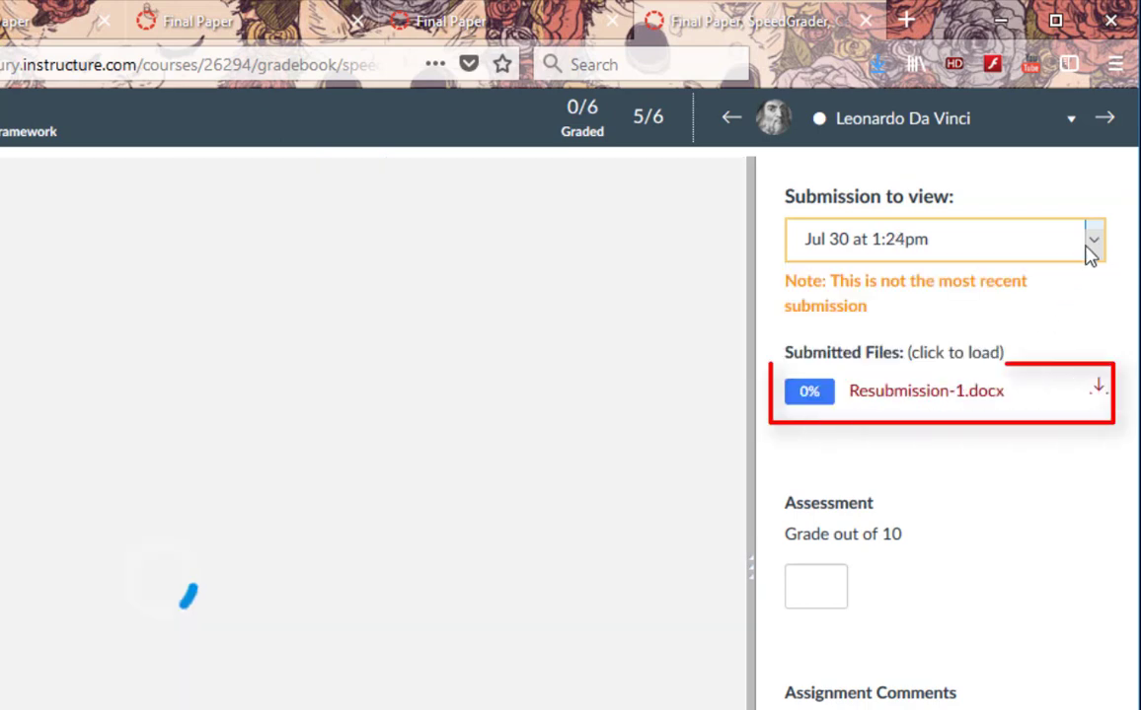
click(1093, 245)
click(1051, 375)
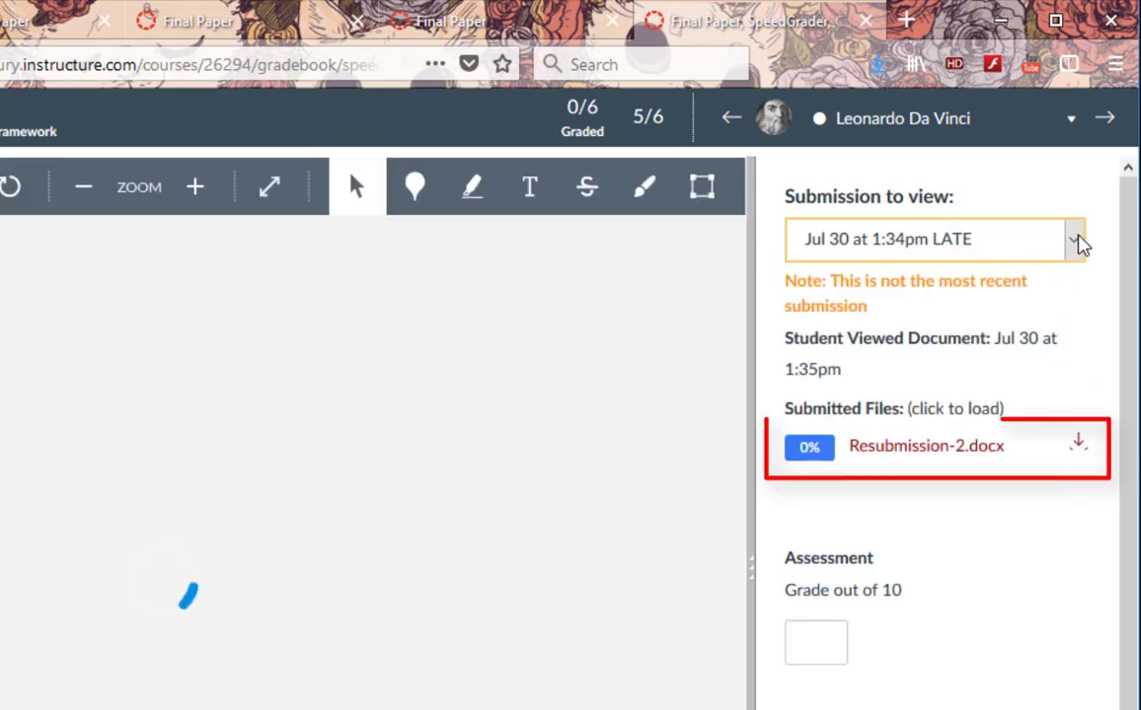
click(1082, 245)
click(1051, 407)
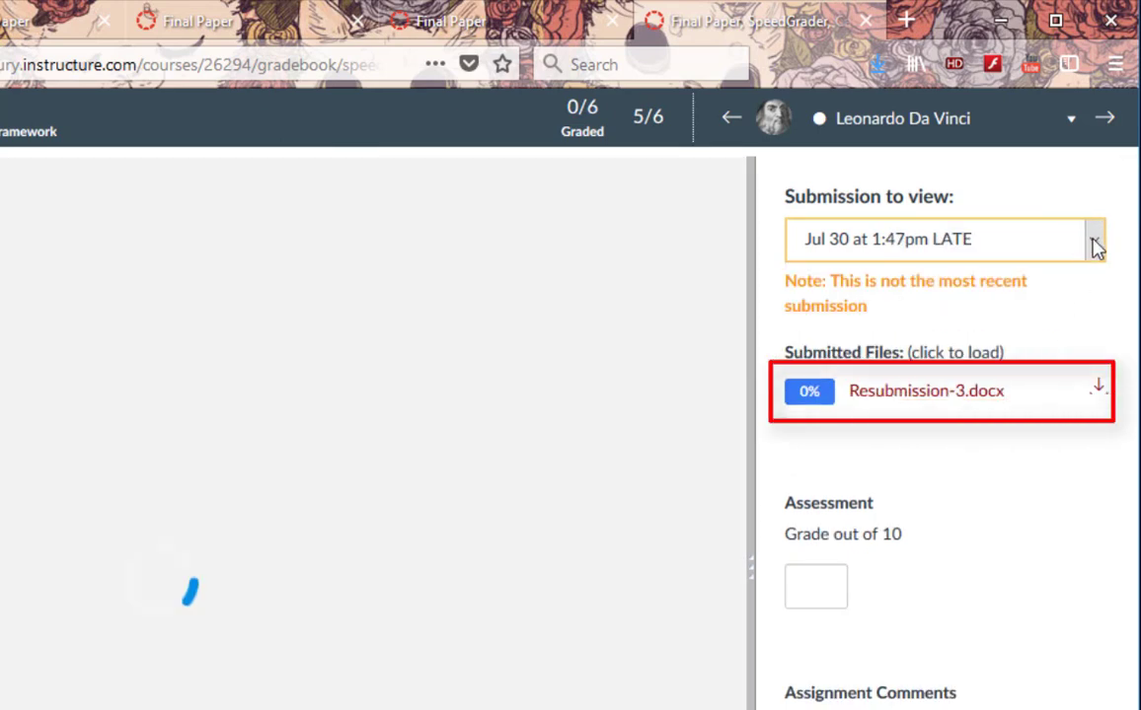
Select the latest Jul 30 at 1:52pm LATE submission, Resubmission-4.docx, for grading.
click(1095, 246)
click(1000, 434)
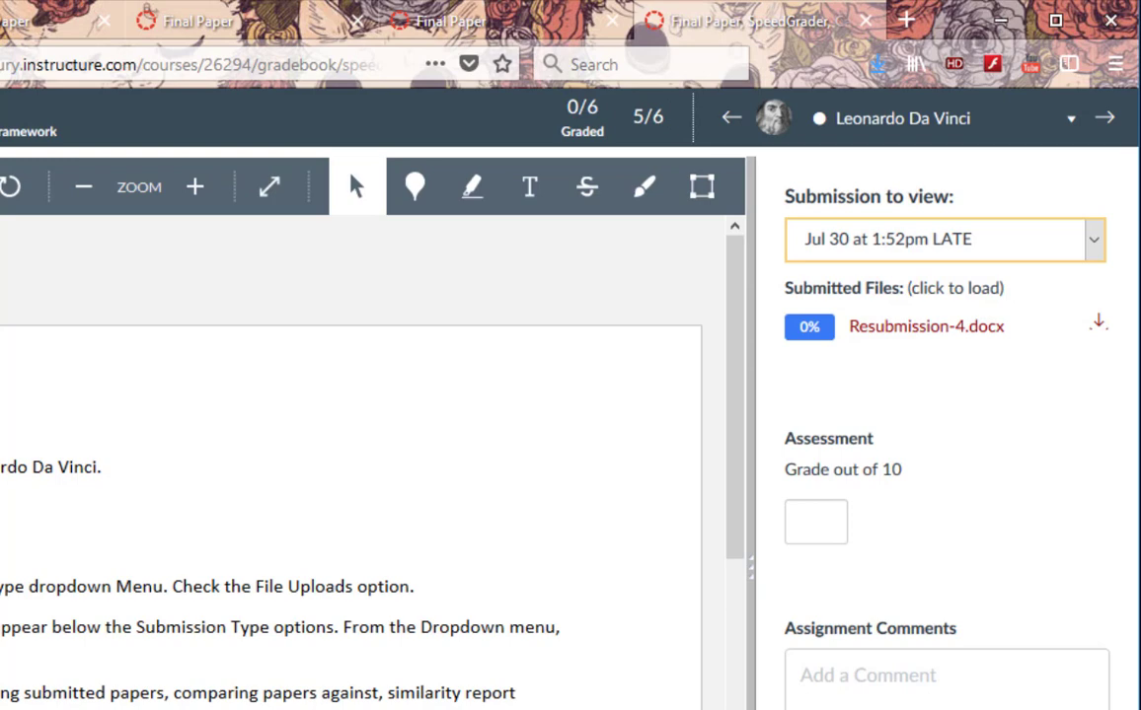
click(997, 240)
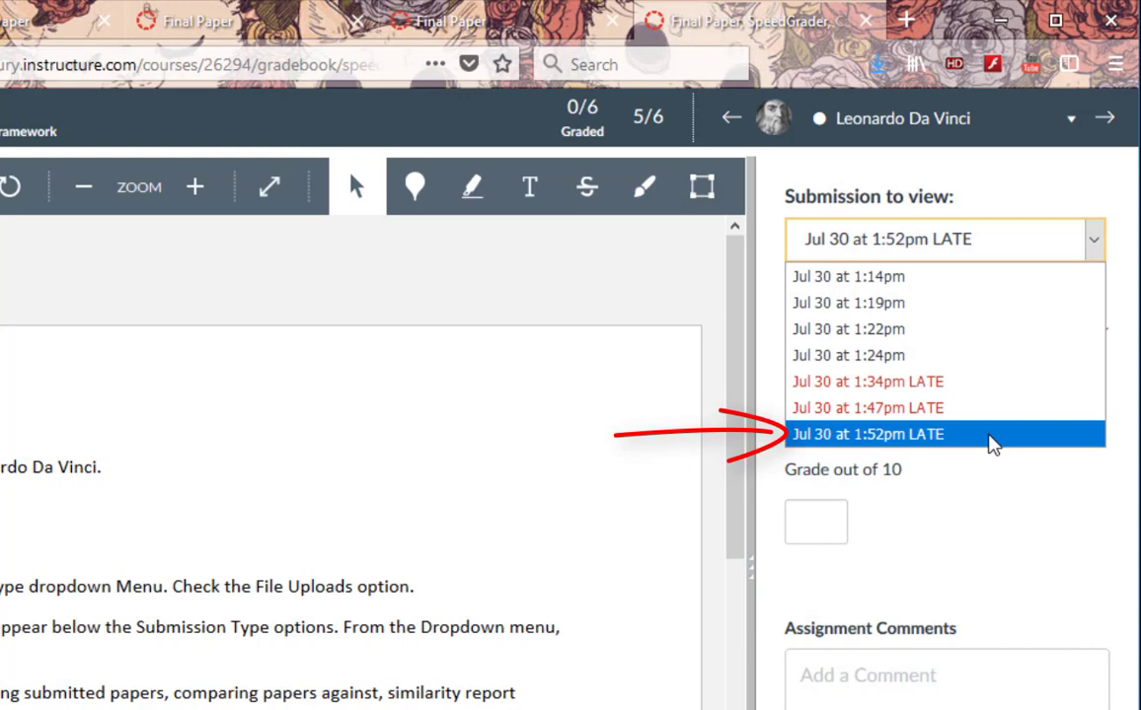
click(991, 444)
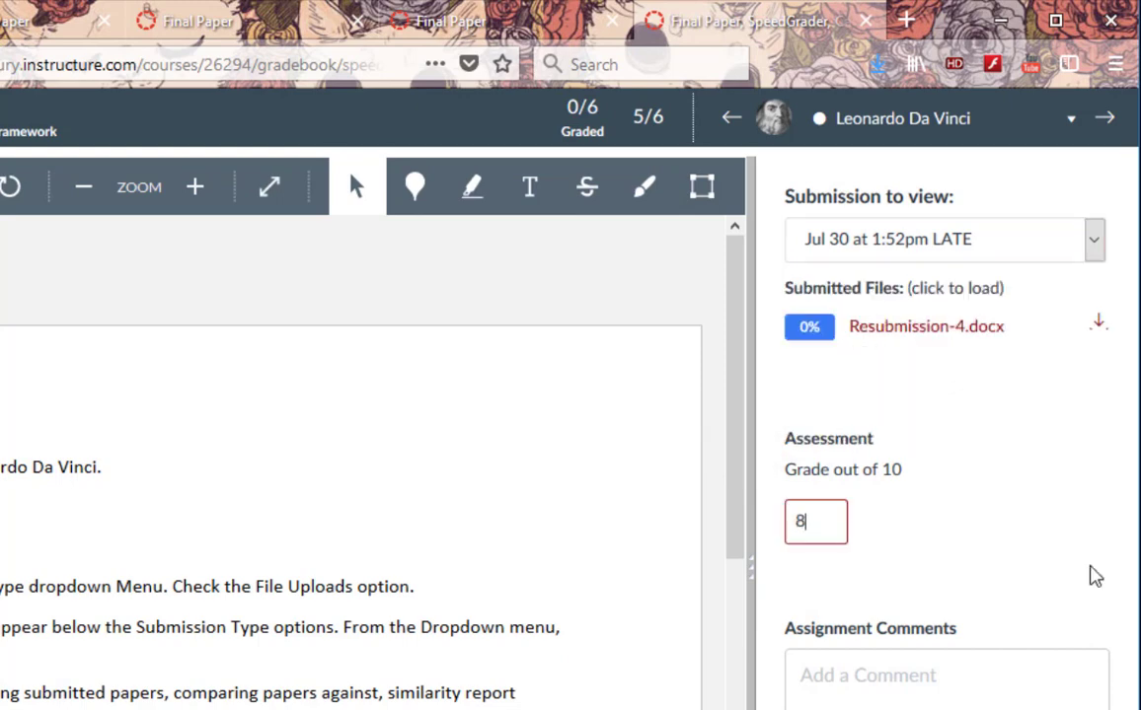